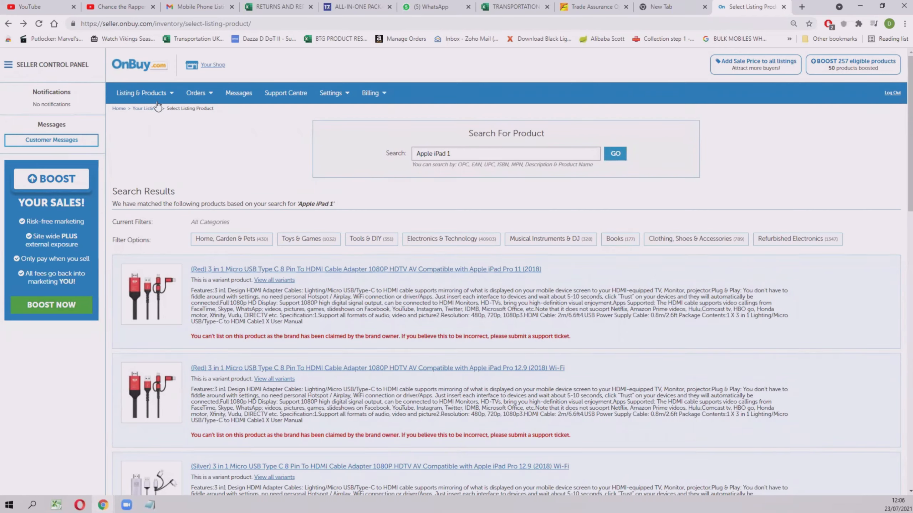
Start adding a listing and search the product catalogue for "Apple iWatch Series 1 42mm"
mouse_move(157, 103)
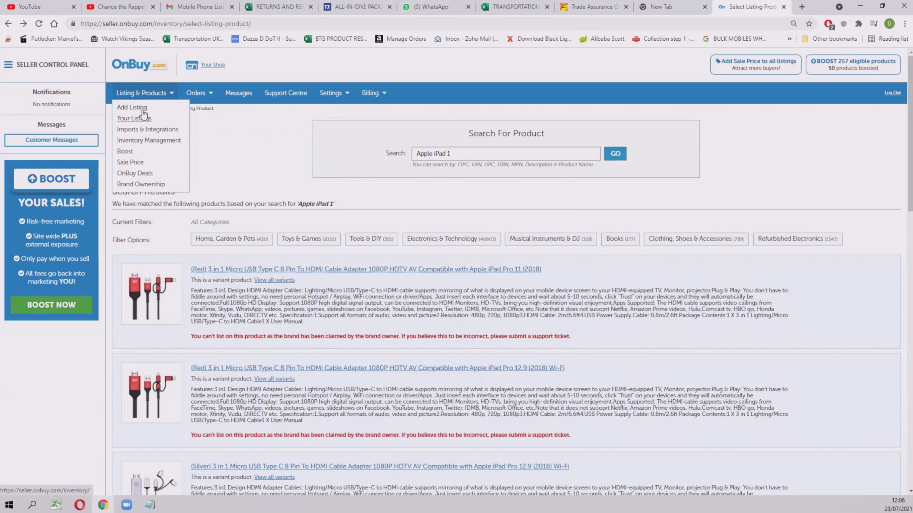
left_click(142, 110)
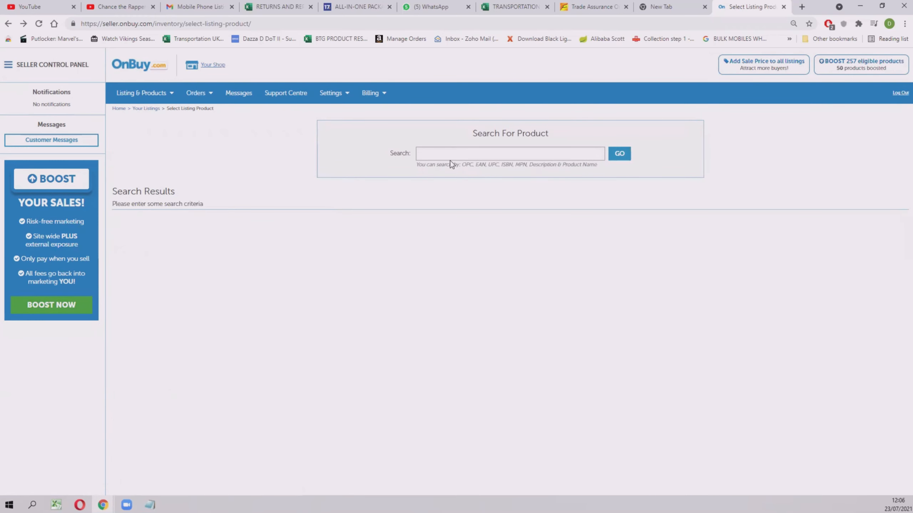
left_click(450, 158)
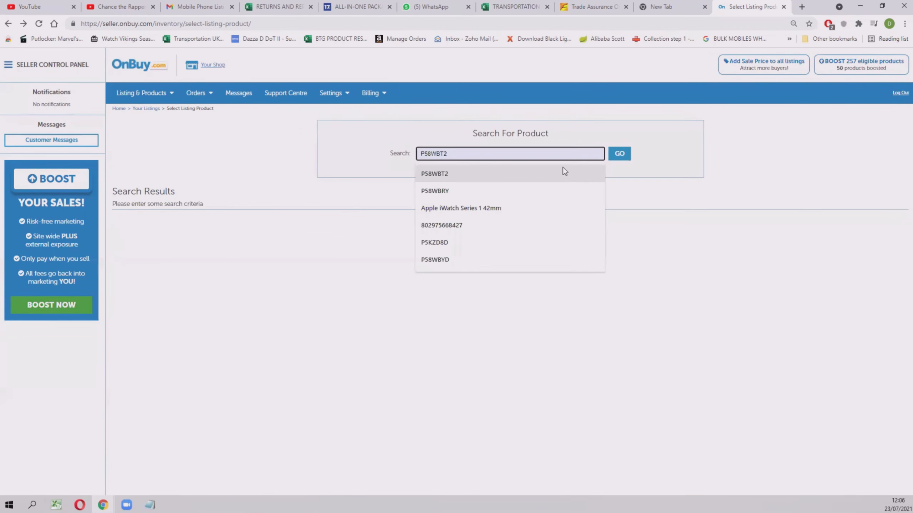
left_click(517, 209)
left_click(613, 154)
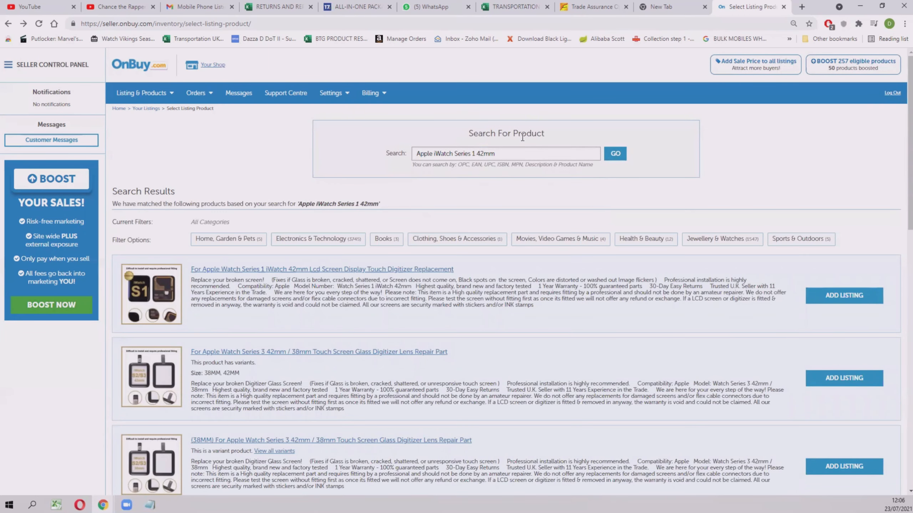
Start creating a new product instead of listing against one of the search results
scroll(522, 138, "down", 15)
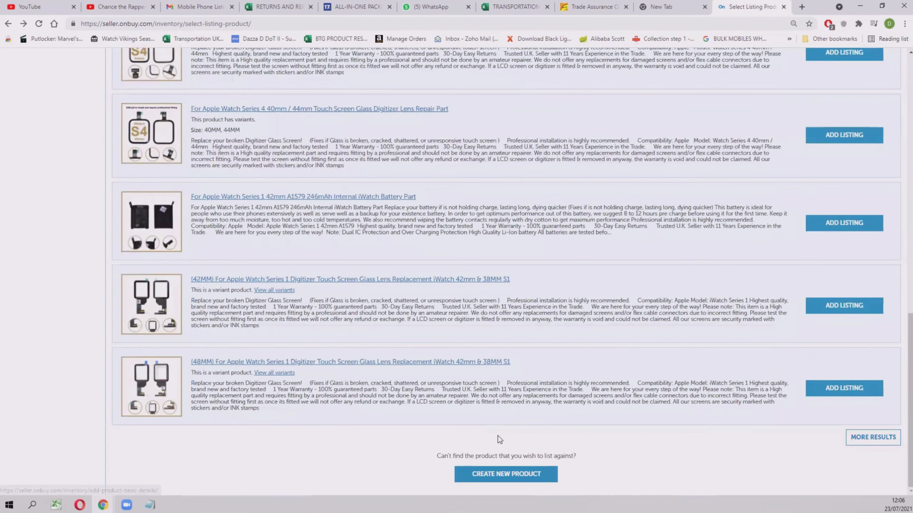
left_click_drag(463, 456, 565, 456)
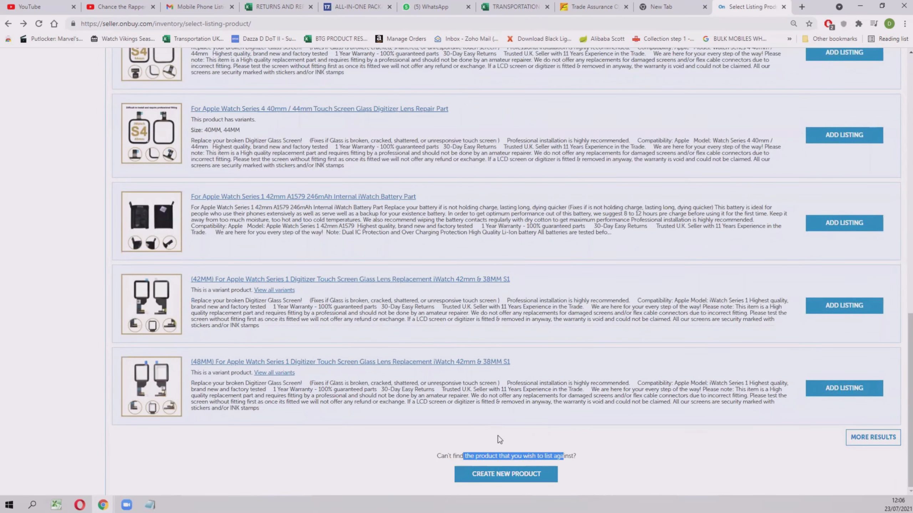
left_click(553, 456)
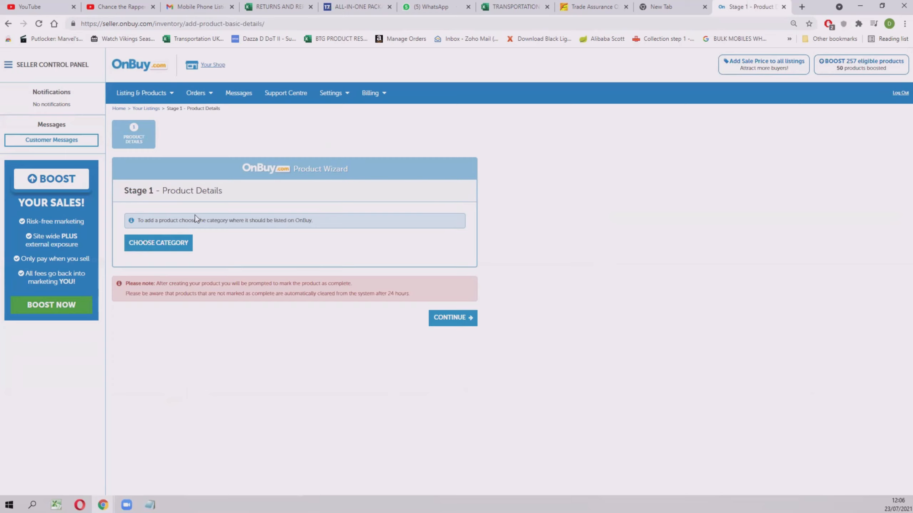
Set the product's category to Electronics & Technology > Smart Watches & Accessories > Smart Watches, accepting the lower fee category notice
left_click(143, 248)
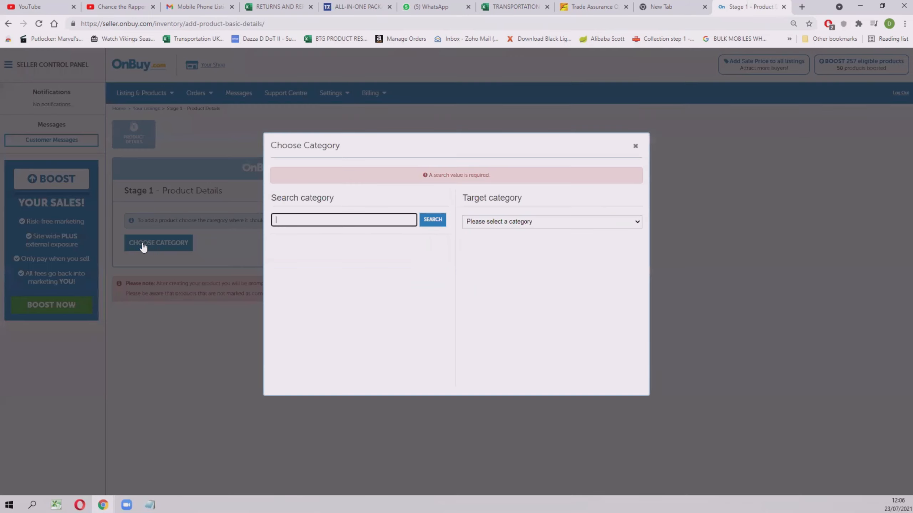
left_click(288, 220)
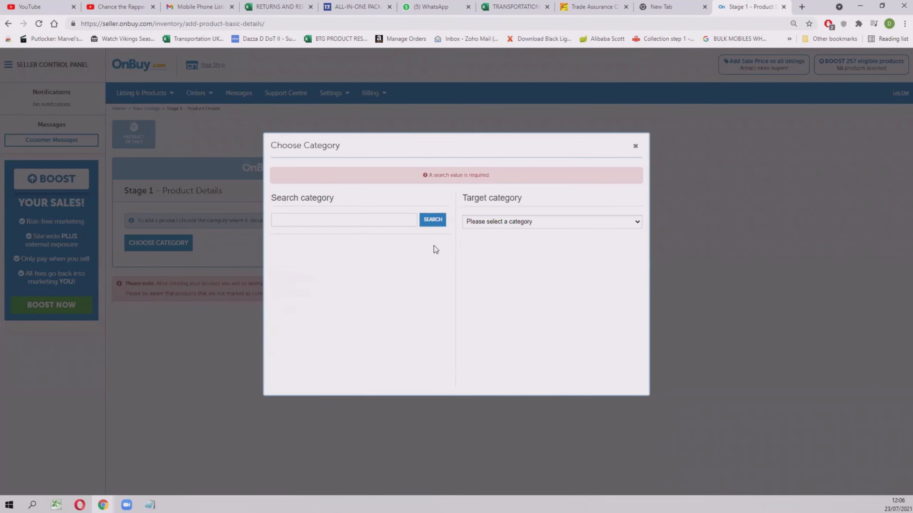
left_click(372, 222)
left_click(448, 234)
left_click(485, 224)
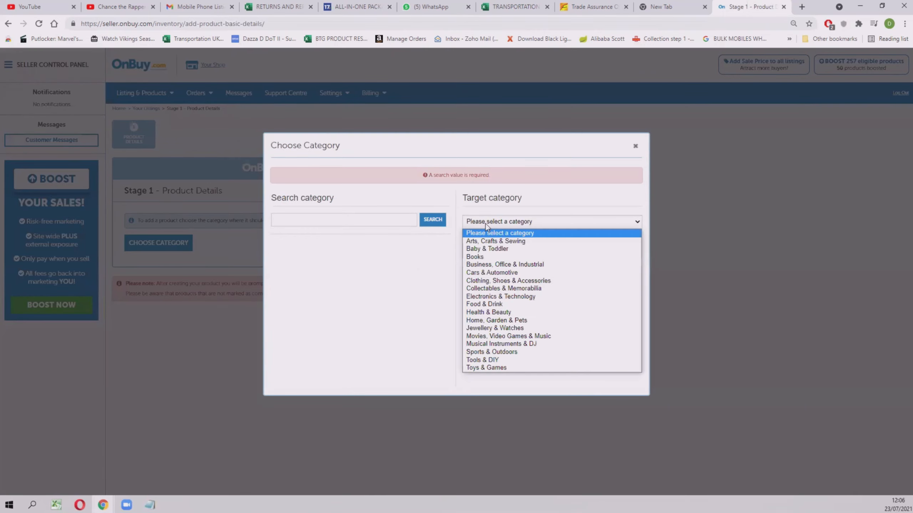
left_click(474, 300)
left_click(531, 222)
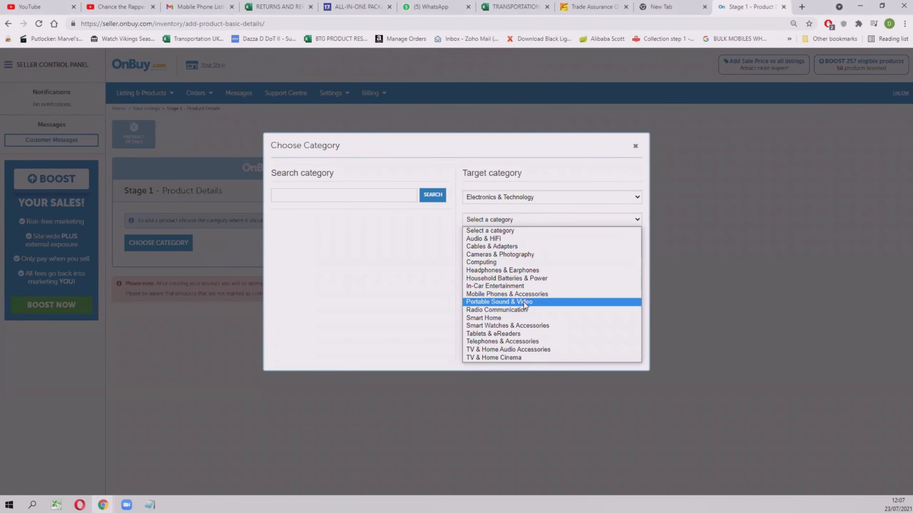
left_click(520, 325)
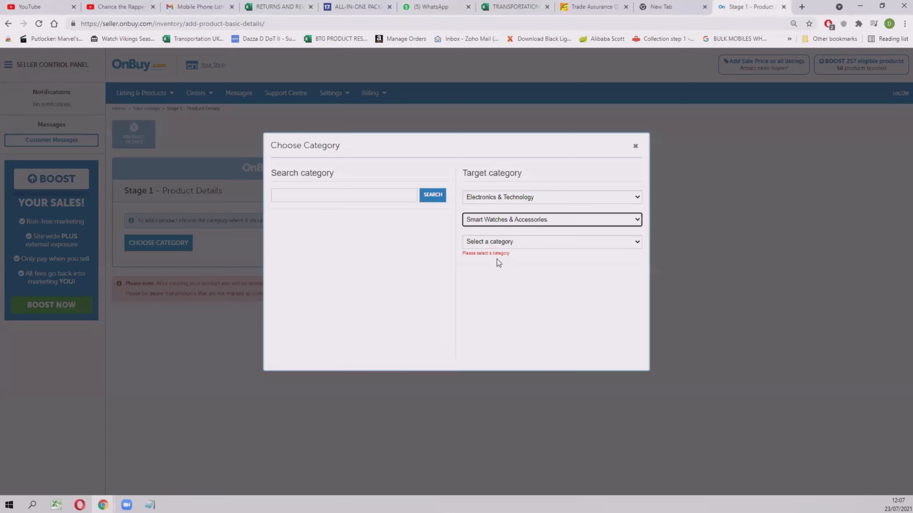
left_click(499, 243)
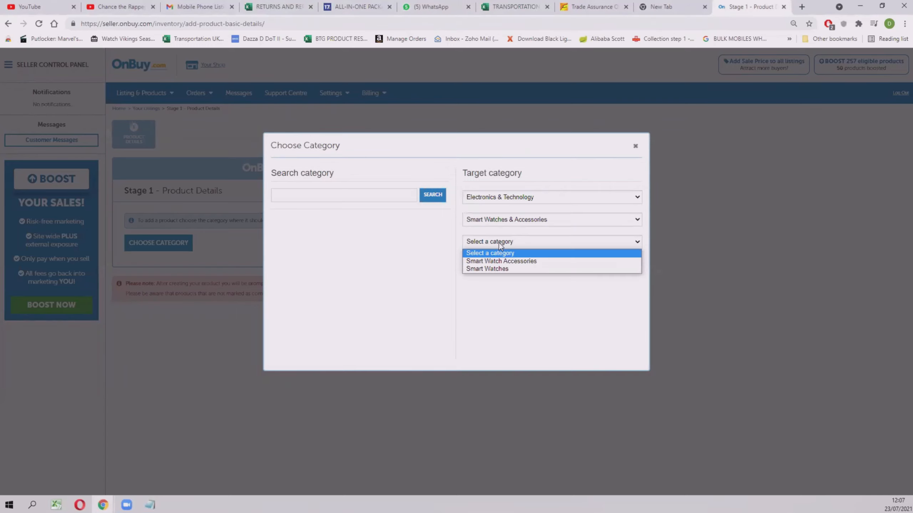
left_click(487, 268)
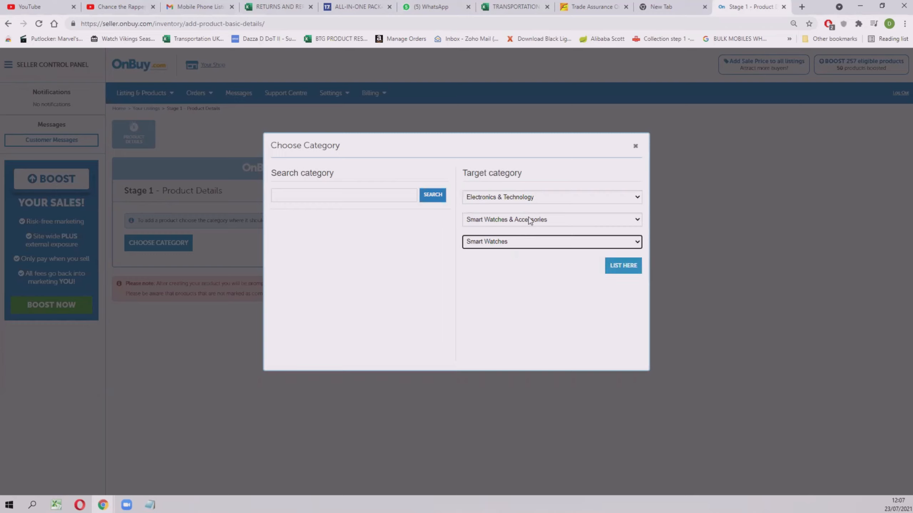
left_click(619, 272)
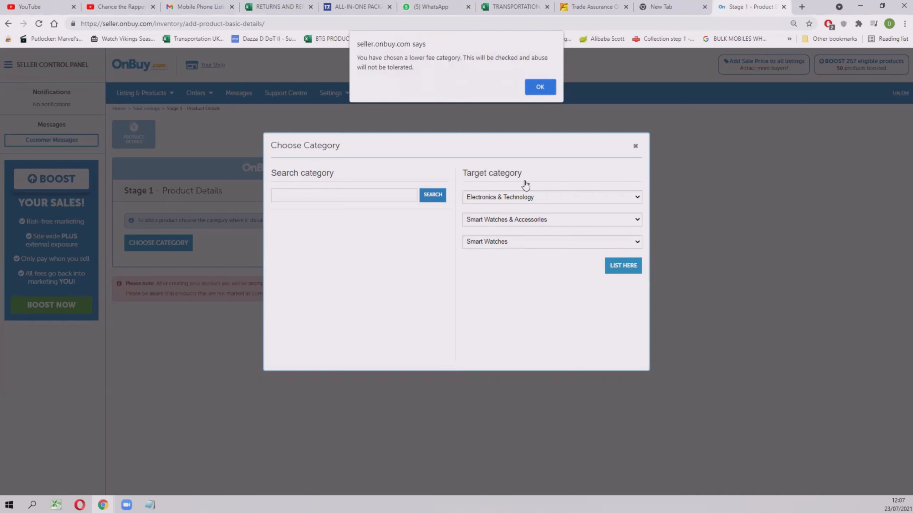
left_click(549, 91)
Specify that the product has no variants
scroll(431, 179, "down", 1)
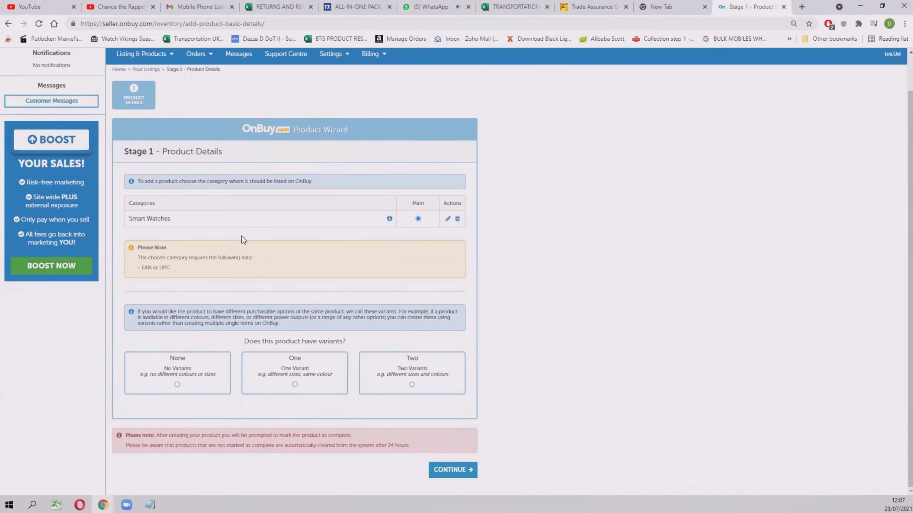
left_click(177, 385)
scroll(198, 368, "down", 2)
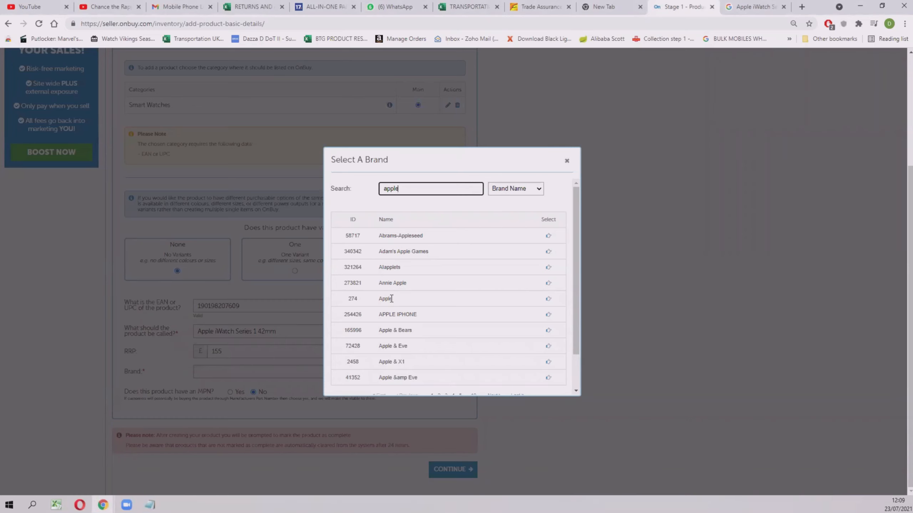
Choose Apple as the brand from the brand search results and continue to the images stage
scroll(391, 298, "down", 2)
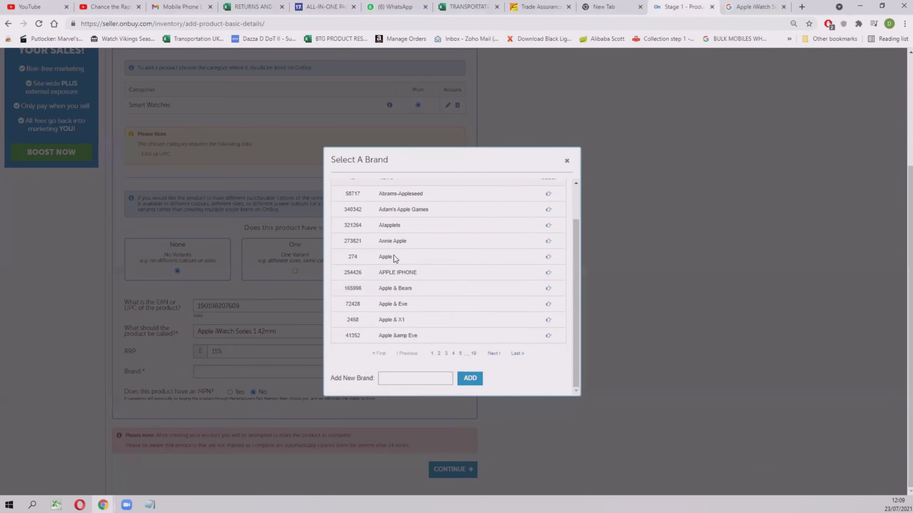
left_click(548, 257)
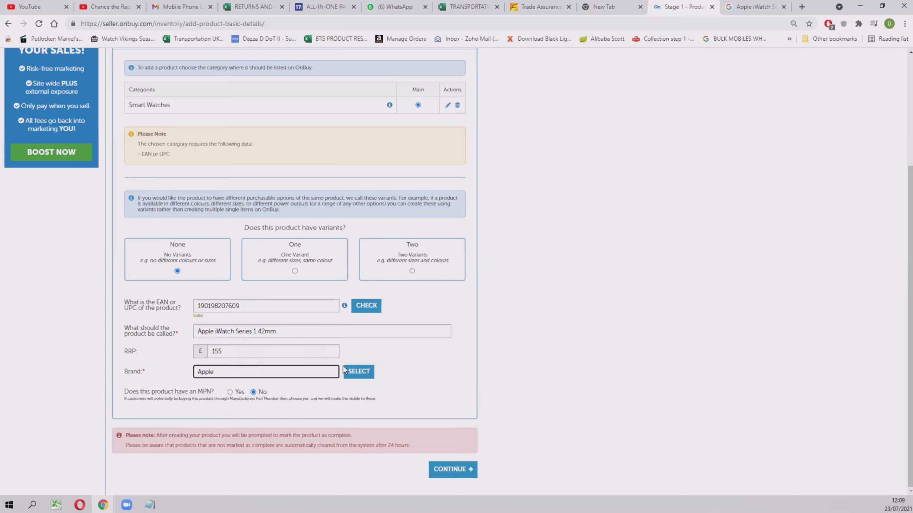
left_click(424, 439)
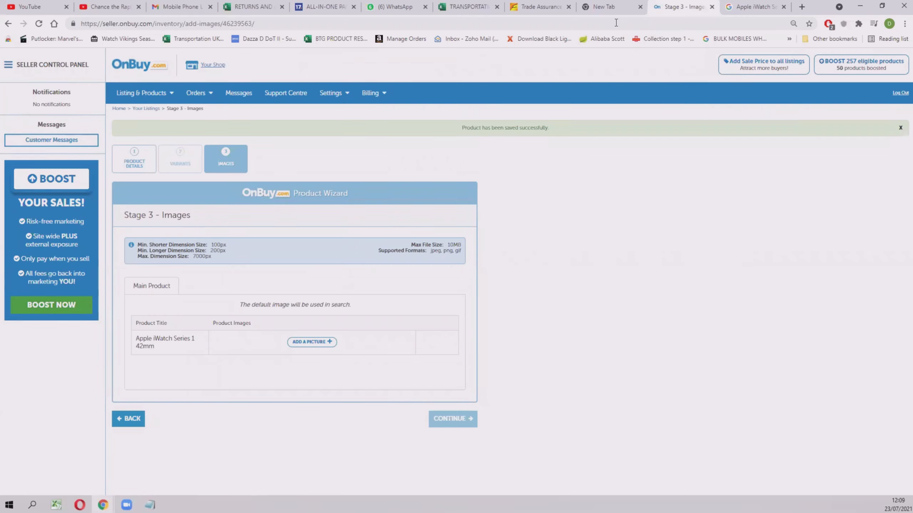
Upload the images alu-spacegray-sp and APPLE IPHONE X from the "Apple iWatch Series 1 42mm" folder as product pictures
left_click_drag(689, 7, 744, 7)
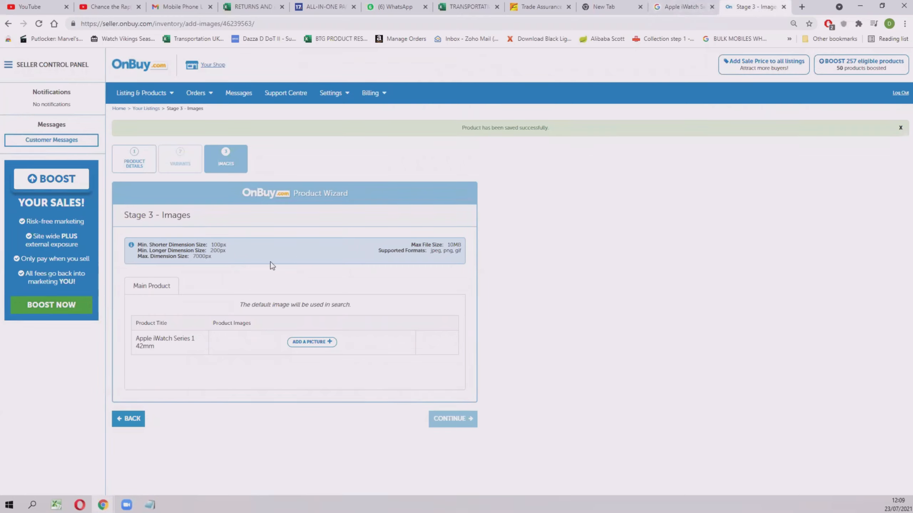
left_click(304, 342)
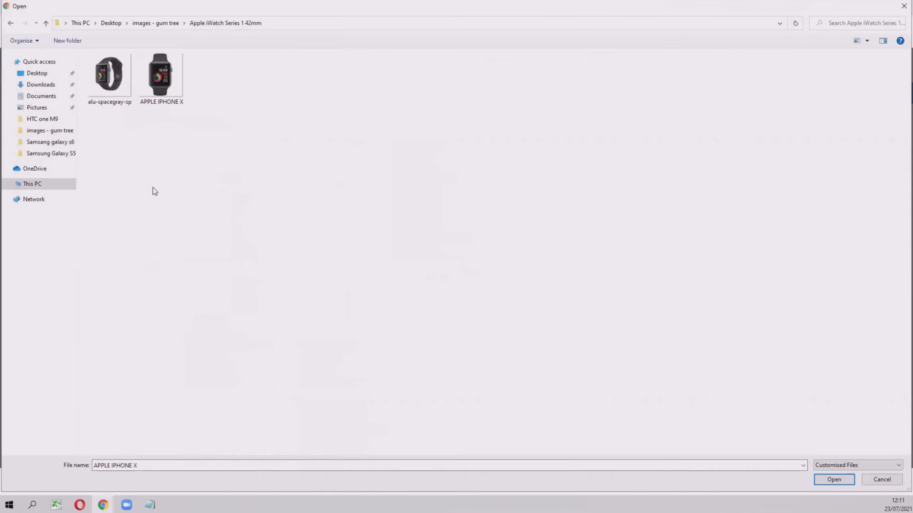
left_click_drag(168, 122, 117, 100)
key("Return")
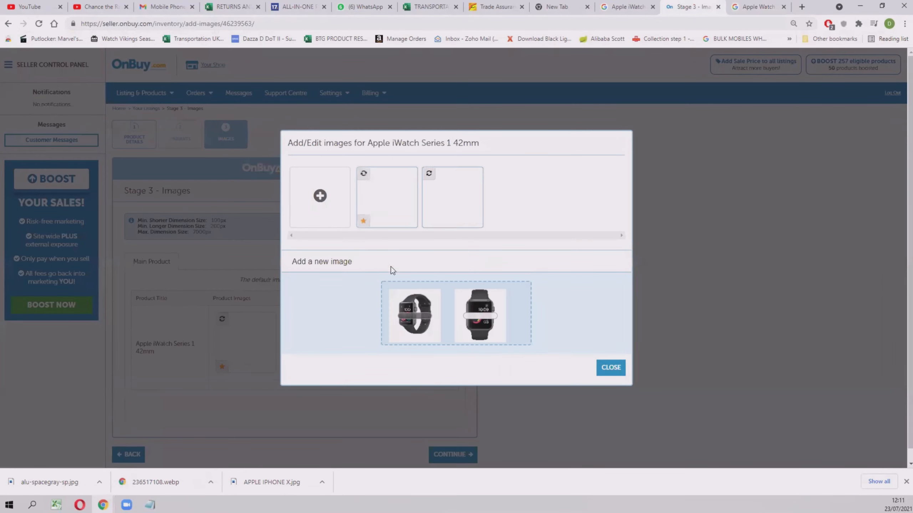
Add the same two watch images to the product a second time and continue to the features stage
left_click(338, 194)
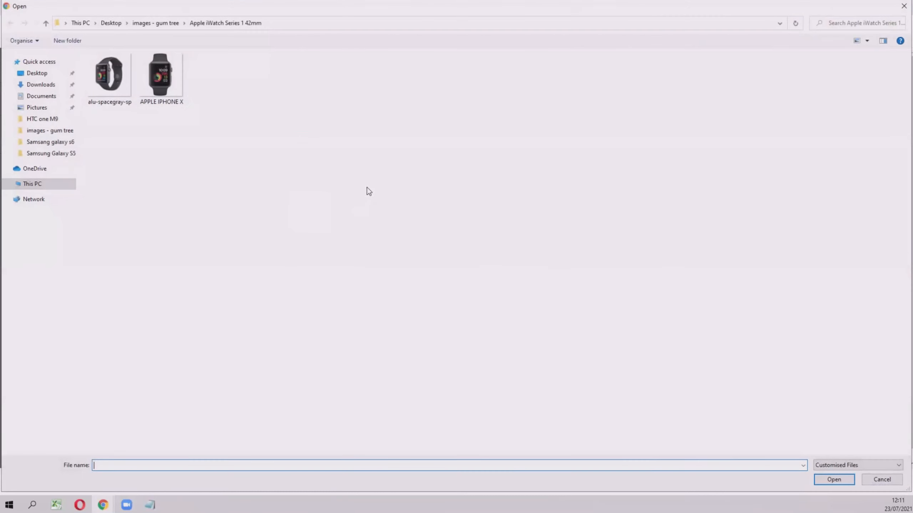
left_click_drag(575, 301, 98, 78)
key("Return")
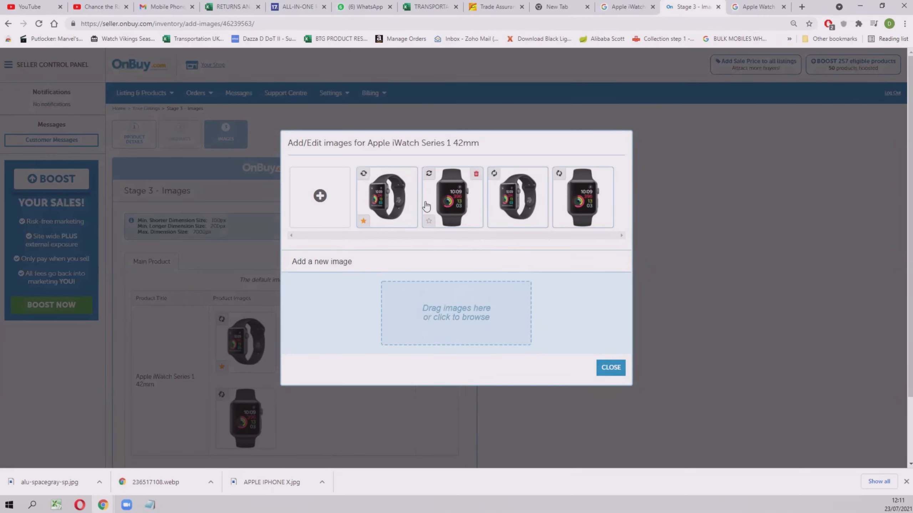
left_click(611, 368)
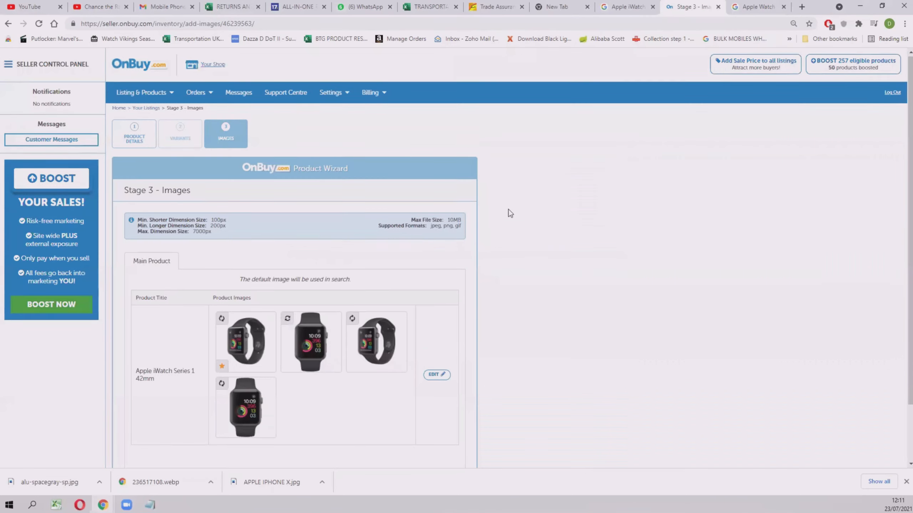
scroll(467, 216, "down", 2)
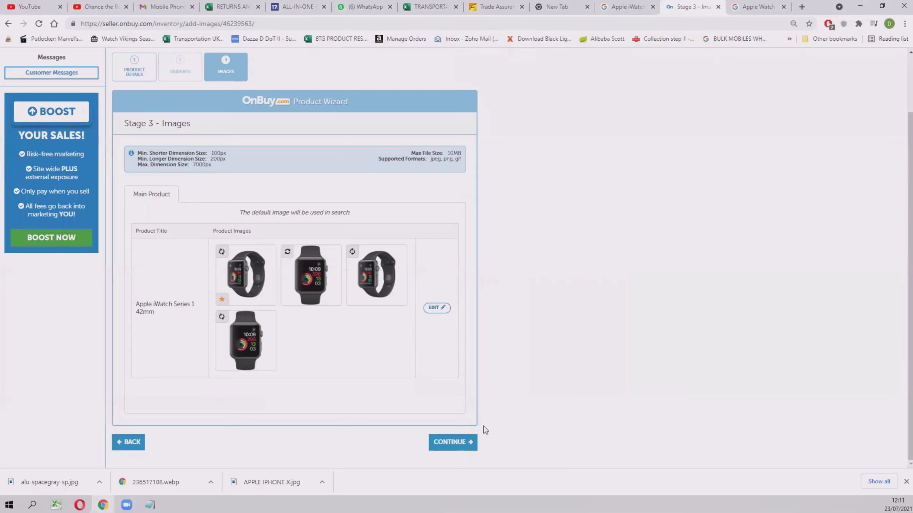
left_click(448, 443)
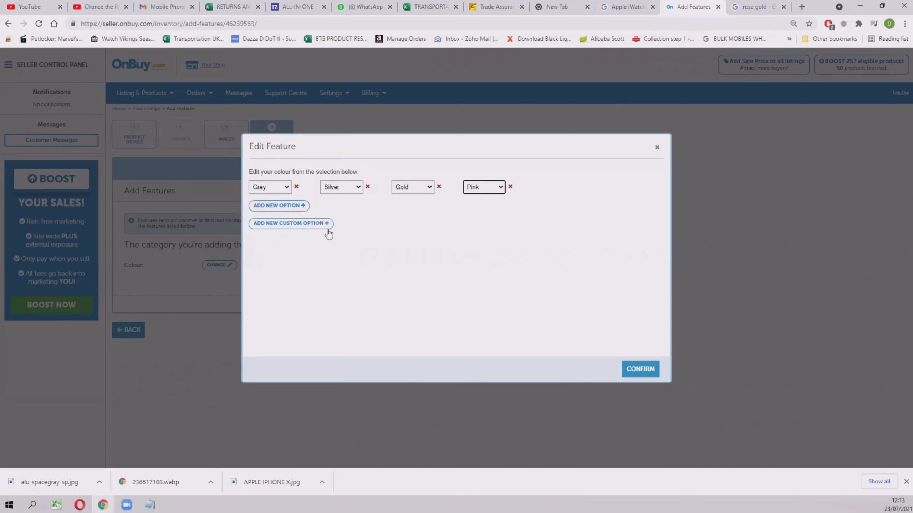
left_click(646, 372)
left_click(309, 224)
left_click(374, 227)
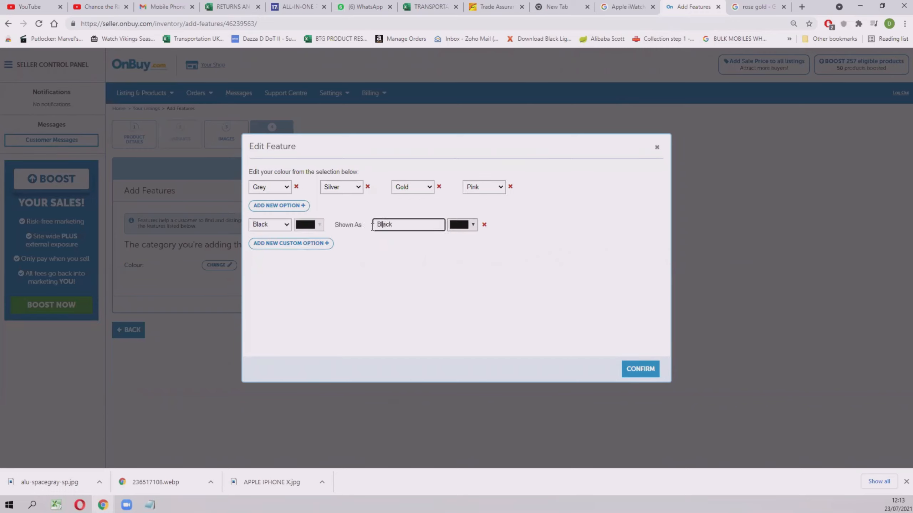
left_click(279, 225)
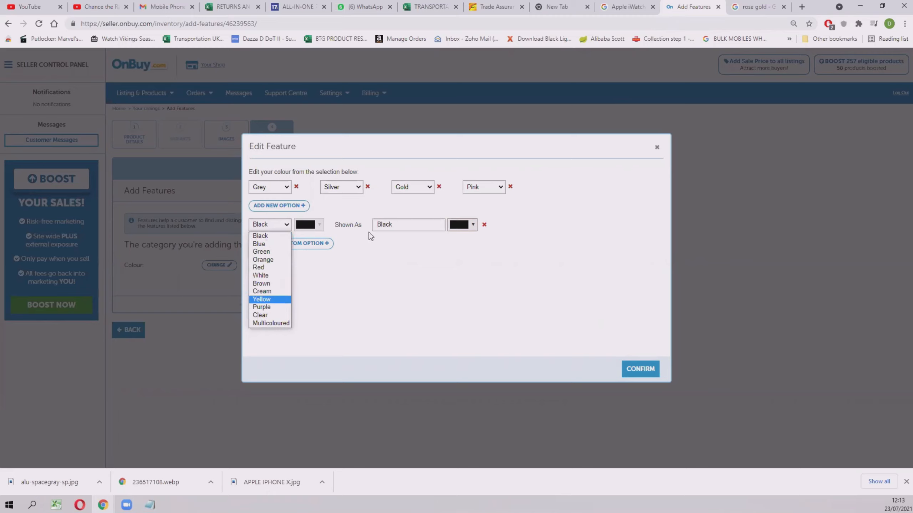
left_click(384, 225)
double_click(388, 226)
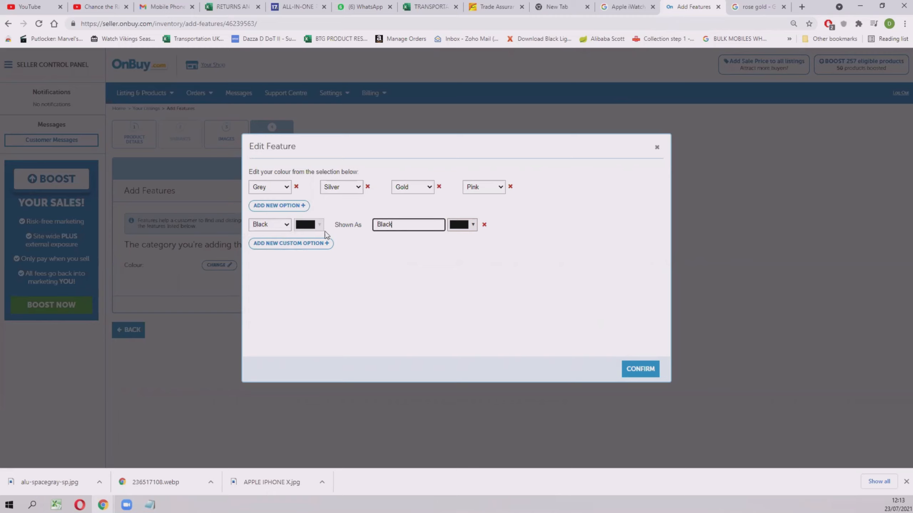
left_click(284, 224)
left_click(355, 269)
left_click(484, 225)
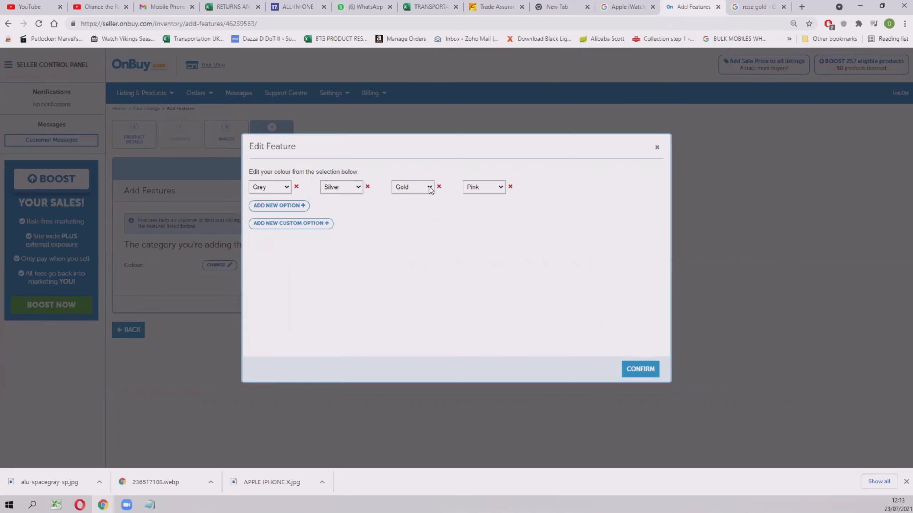
Confirm Grey, Silver, Gold and Pink as the product's colours and save the features
left_click(641, 369)
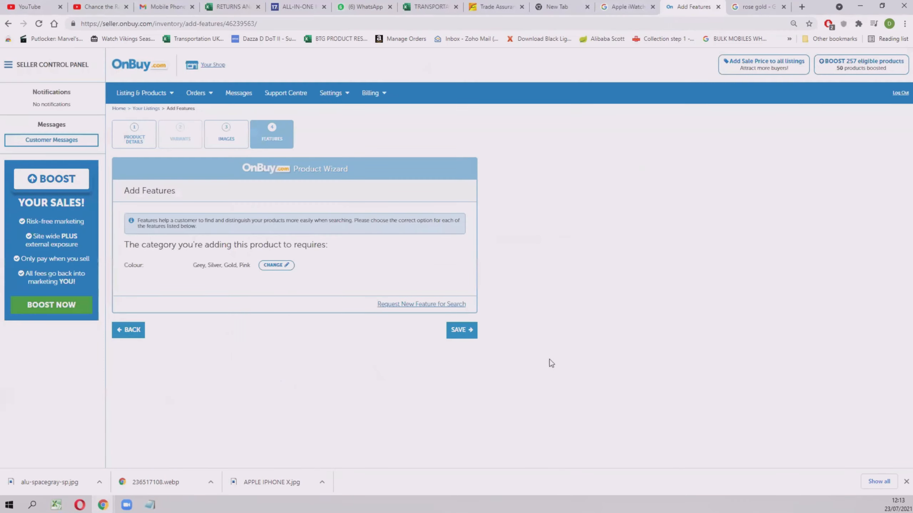
left_click(461, 330)
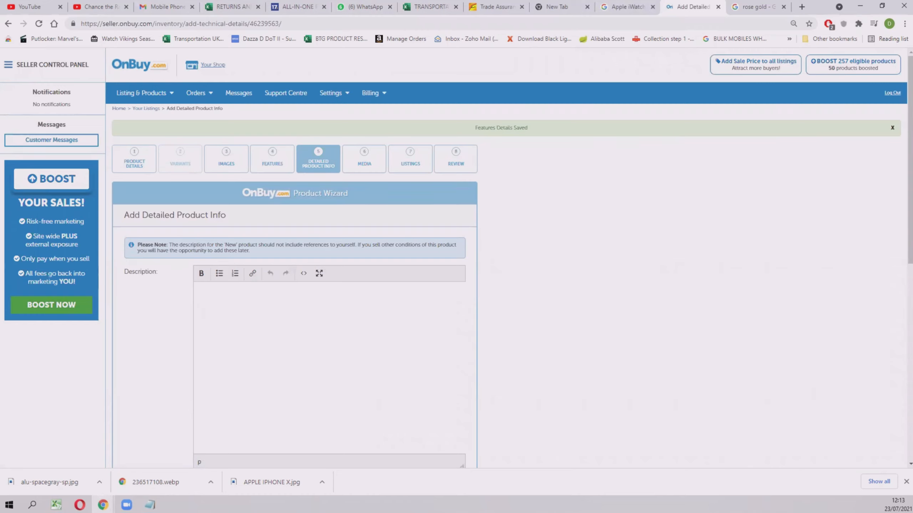
Fill in the product description and enter "Apple iWatch Series 1 42mm" for each of the five summary points
left_click(259, 370)
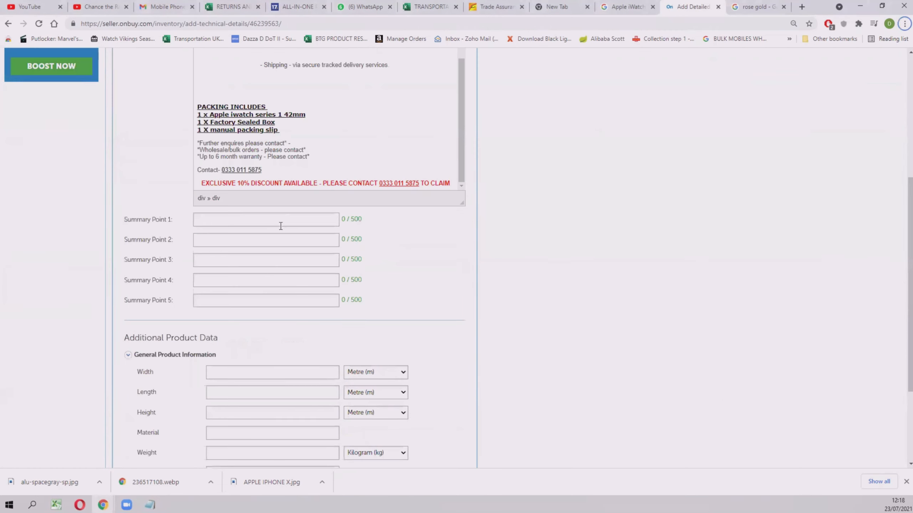
left_click(280, 223)
type("Apple iWatch Series 1 42mm")
left_click(261, 240)
type("Apple iWatch Series 1 42mm")
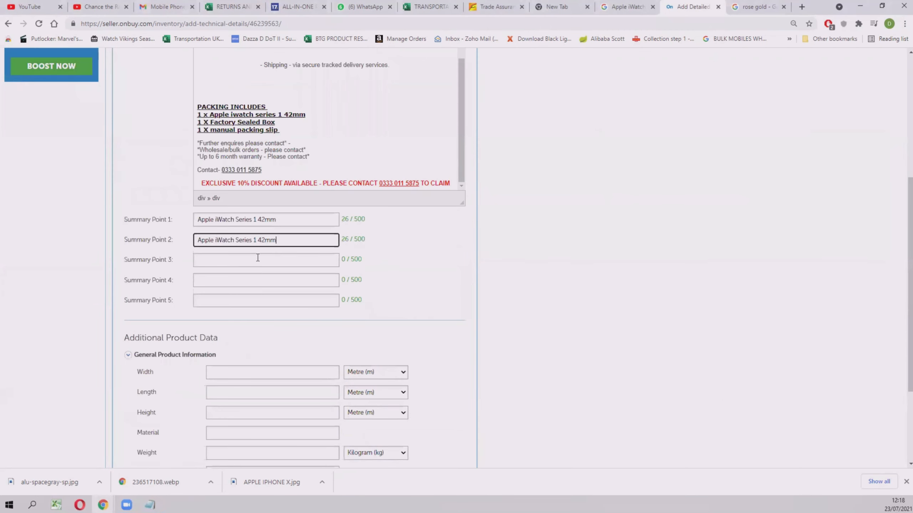
left_click(259, 259)
type("Apple iWatch Series 1 42mm")
left_click(254, 280)
type("Apple iWatch Series 1 42mm")
left_click(254, 300)
type("Apple iWatch Series 1 42mm")
scroll(255, 281, "down", 4)
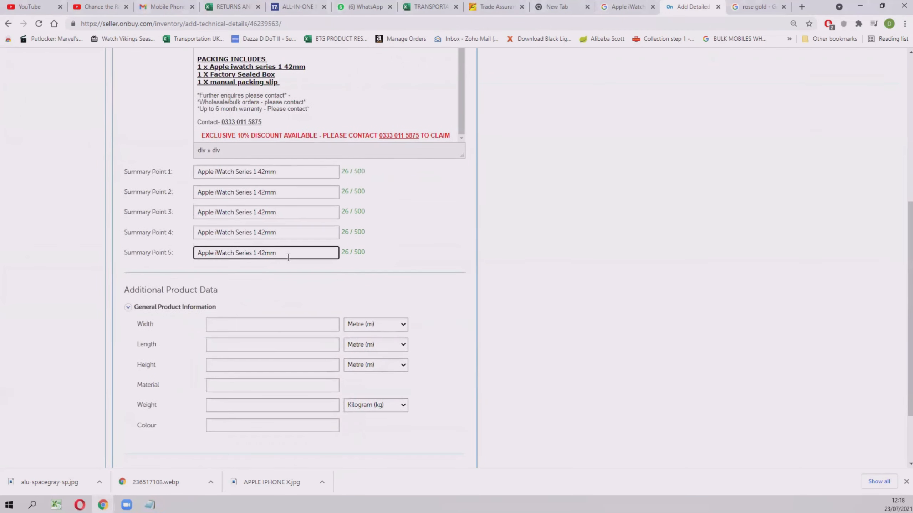
Enter 42mm as the product's width under the general product information and try to save
left_click(211, 239)
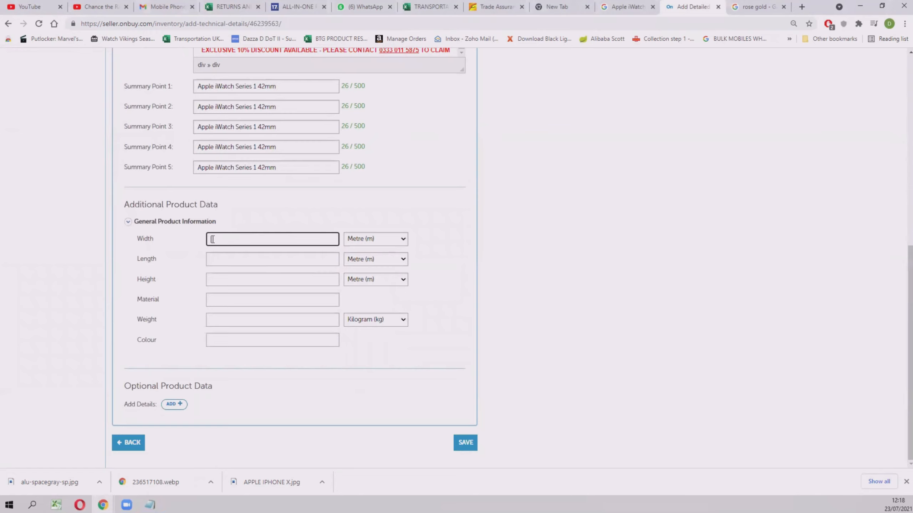
type("42mm")
scroll(345, 374, "up", 10)
scroll(363, 381, "down", 10)
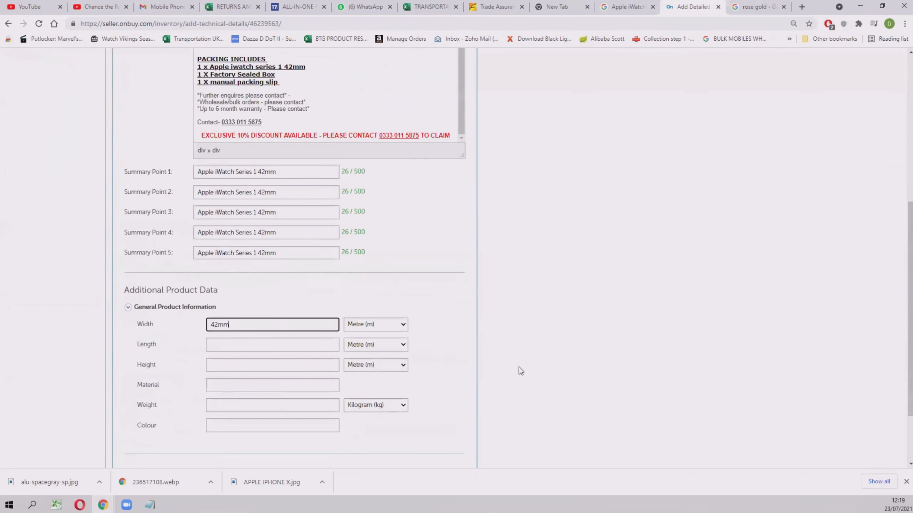
left_click(473, 443)
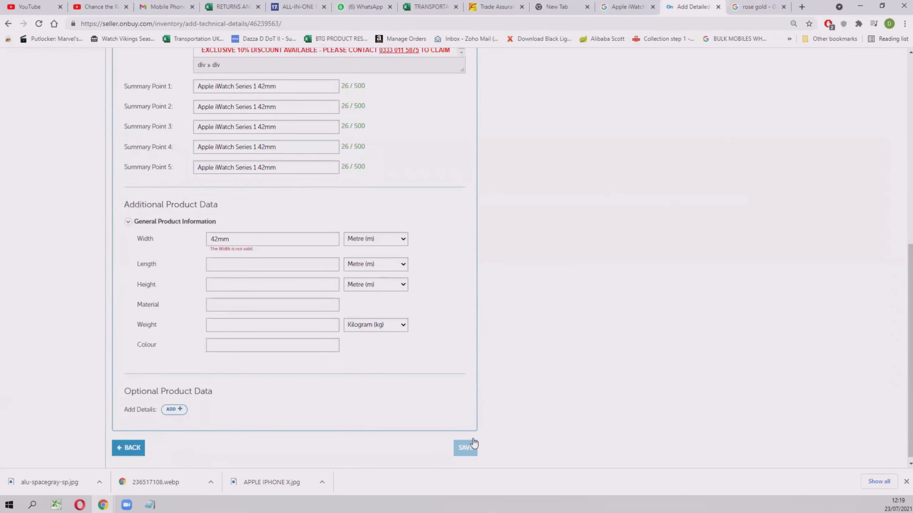
Correct the product's width to 42 without a unit suffix and save the detailed product info
left_click(260, 239)
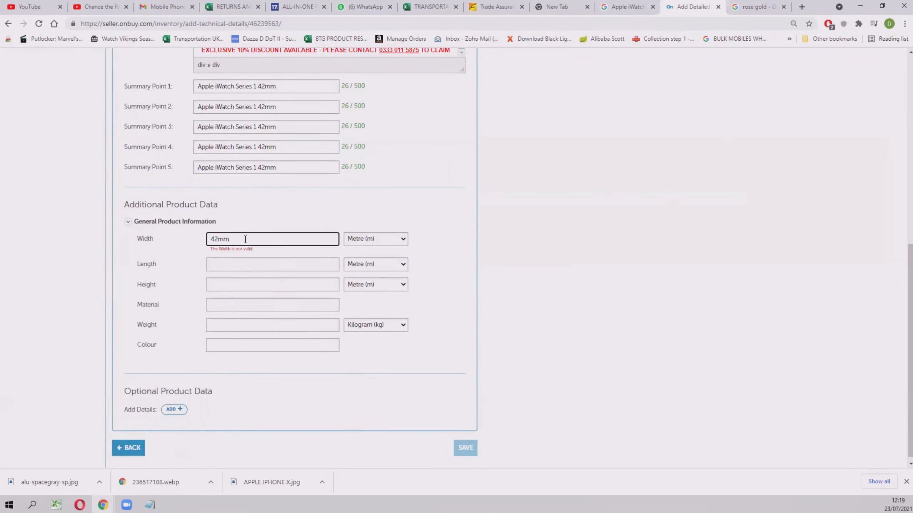
key("BackSpace")
key("BackSpace")
left_click(231, 250)
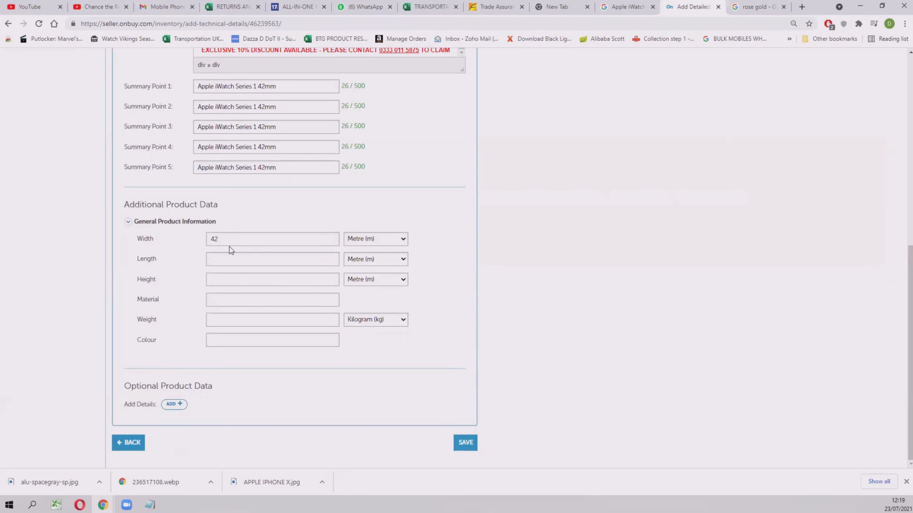
left_click(464, 443)
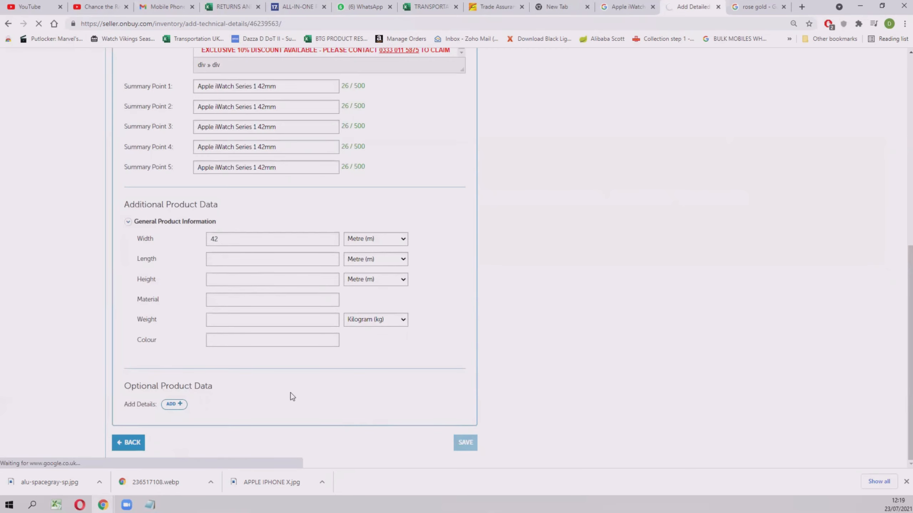
Set the condition of the listing to New
scroll(285, 341, "down", 3)
left_click(234, 171)
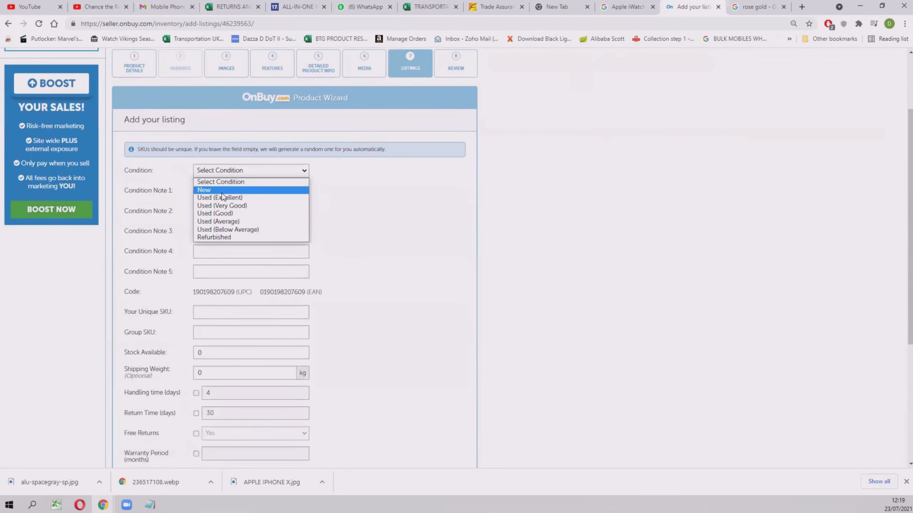
left_click(222, 192)
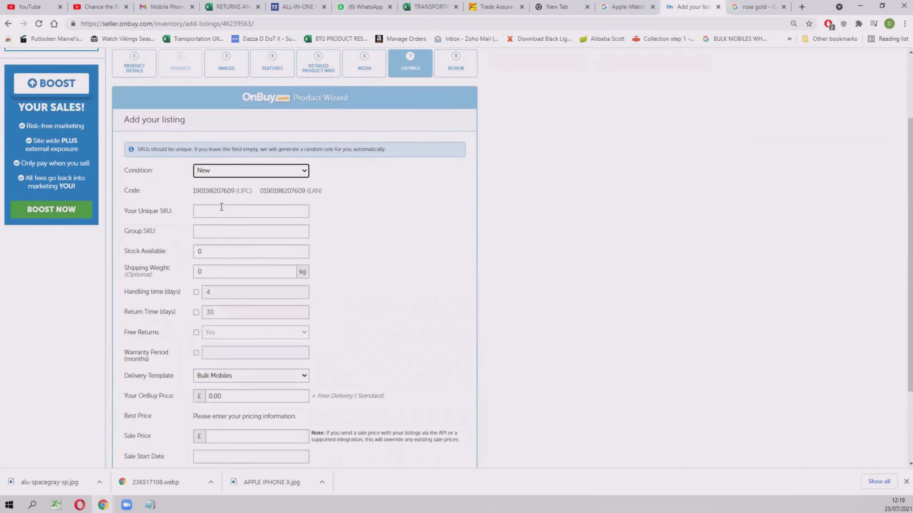
left_click(213, 215)
left_click(206, 232)
left_click(206, 212)
left_click(207, 232)
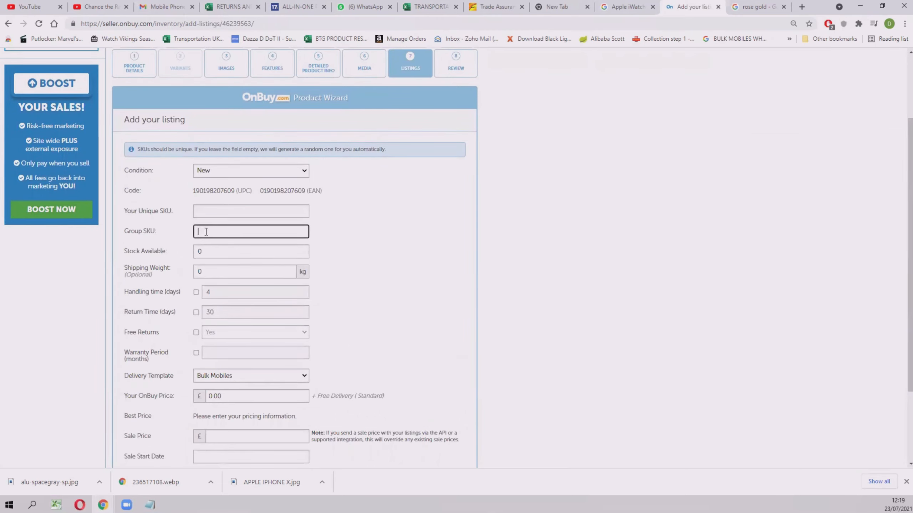
Enable the handling time of 4 days, the return time of 30 days and free returns for the listing
scroll(221, 264, "down", 1)
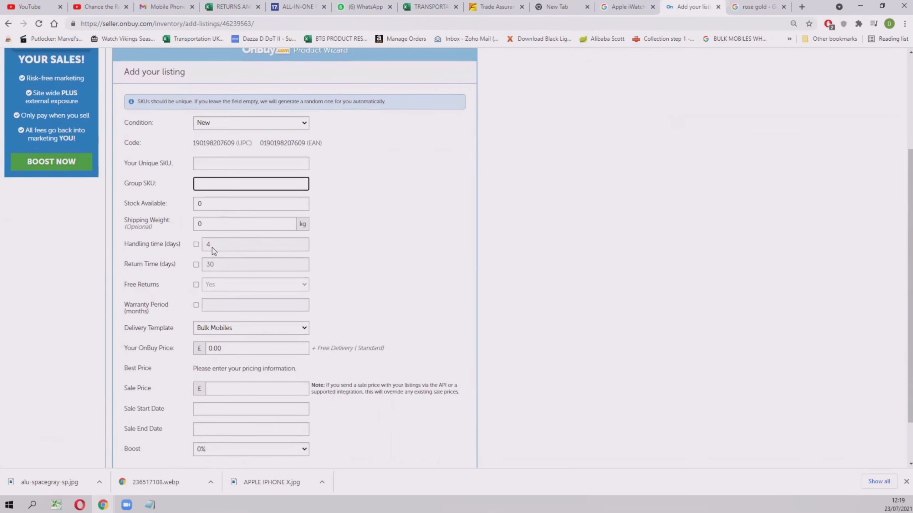
left_click(196, 244)
left_click(196, 264)
left_click(195, 285)
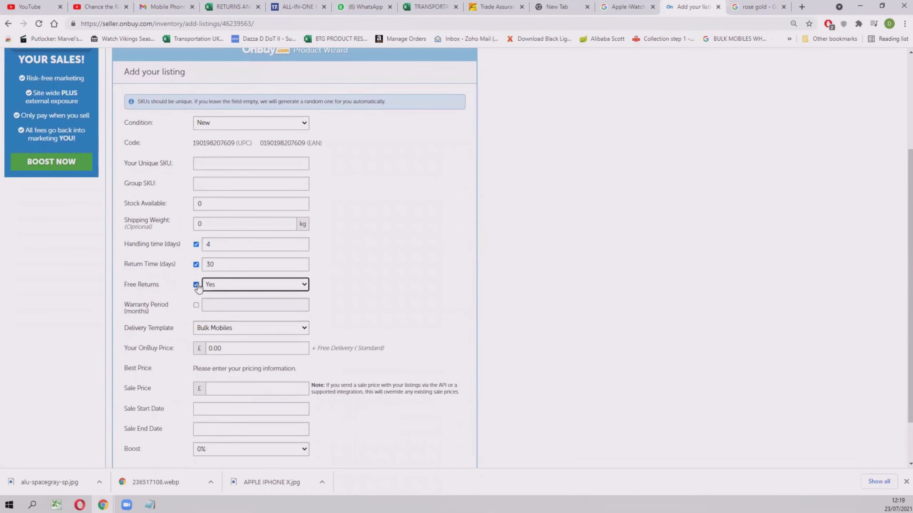
Set the listing's OnBuy price to £155
scroll(232, 300, "down", 1)
double_click(231, 300)
type("15")
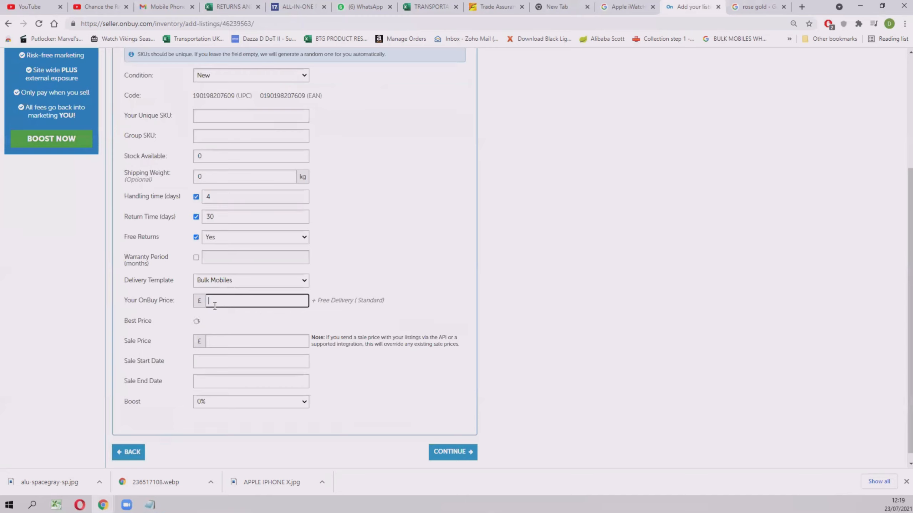
type("5")
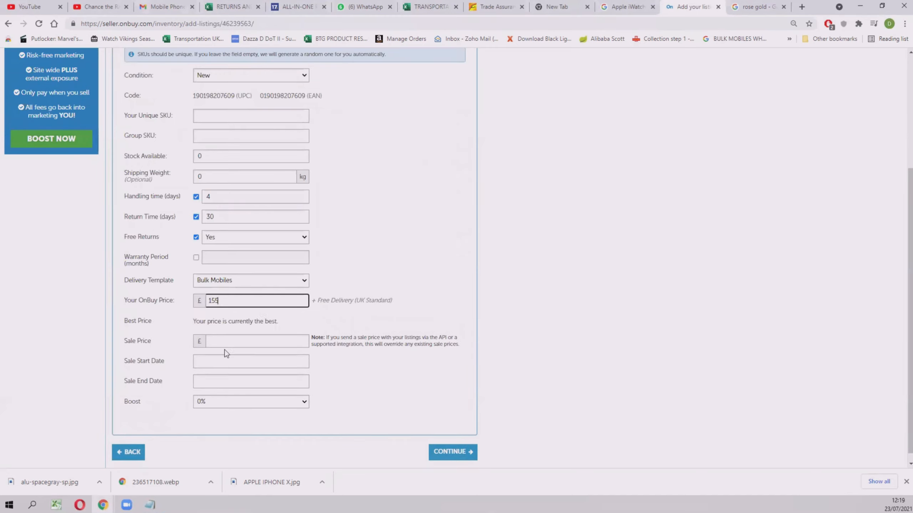
Set the sale start date to 23/06/2021 and continue to the product review stage
left_click(305, 362)
scroll(277, 263, "up", 3)
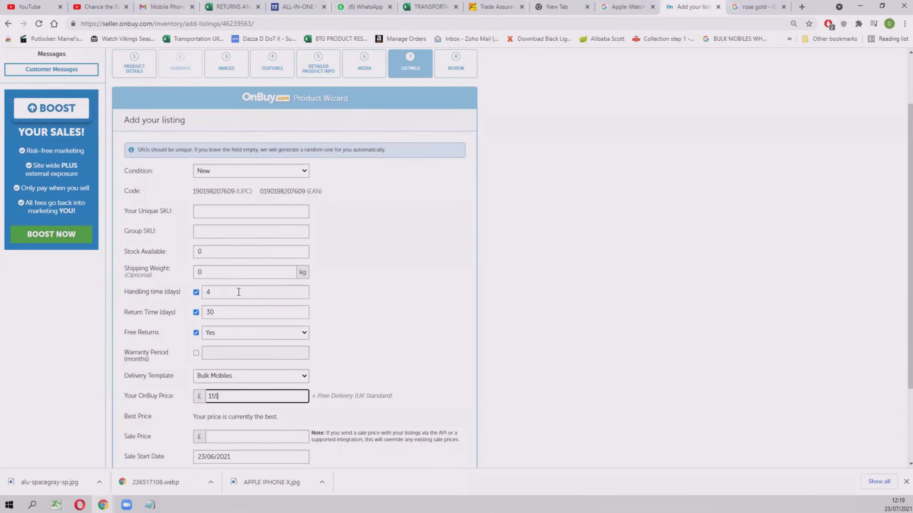
scroll(239, 291, "down", 3)
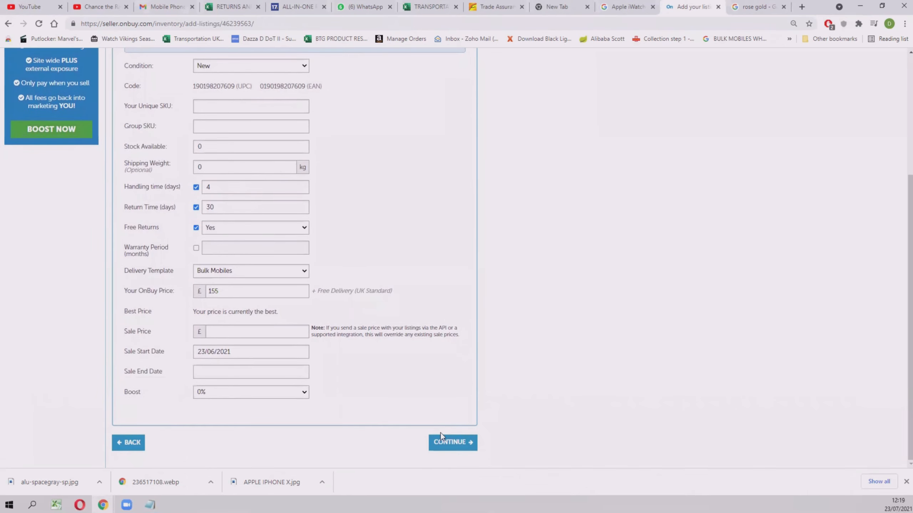
left_click(441, 438)
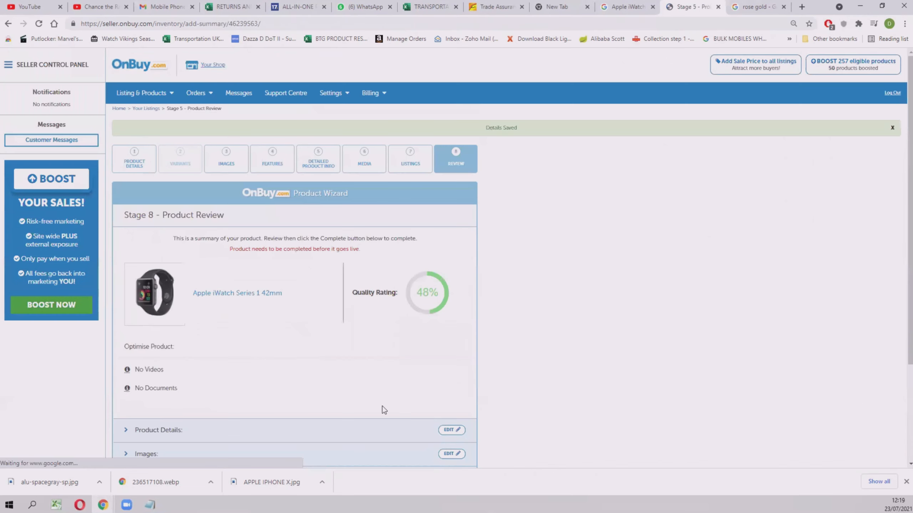
Review the product summary, complete the product and confirm making it live on OnBuy
scroll(250, 299, "down", 3)
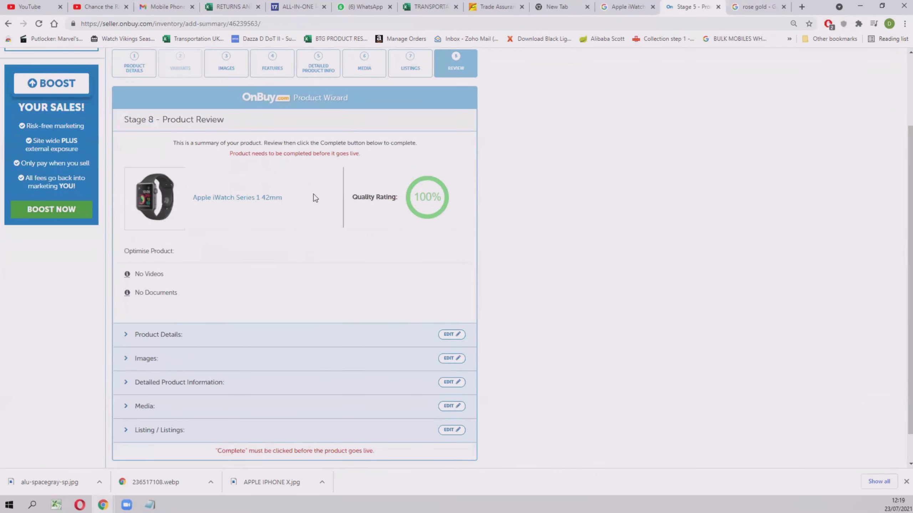
scroll(257, 265, "down", 1)
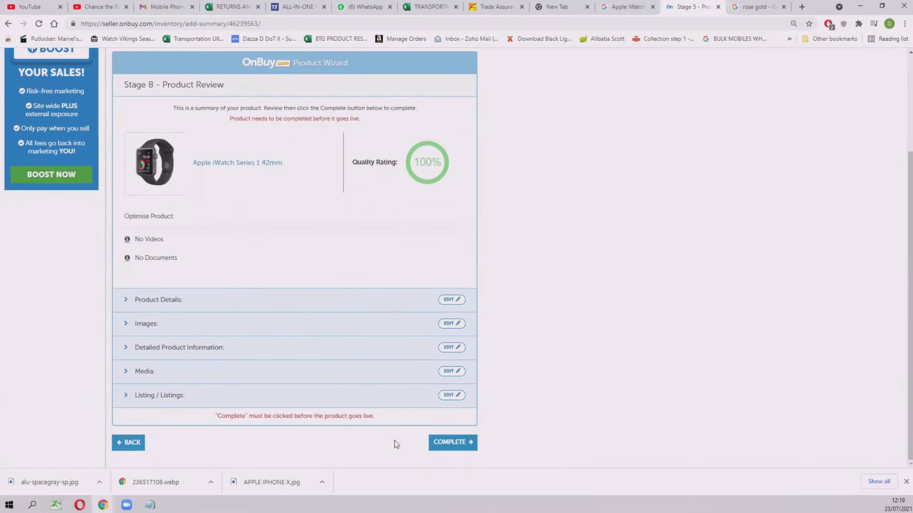
left_click(429, 442)
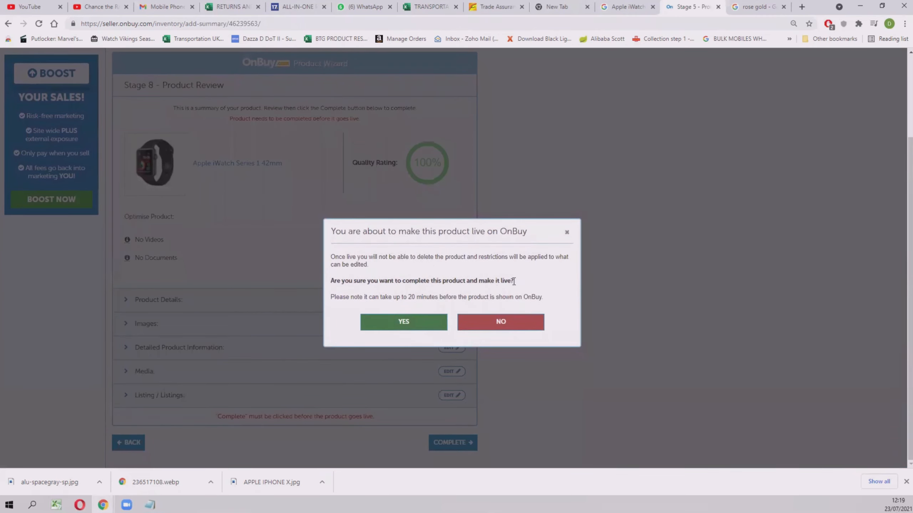
left_click(415, 326)
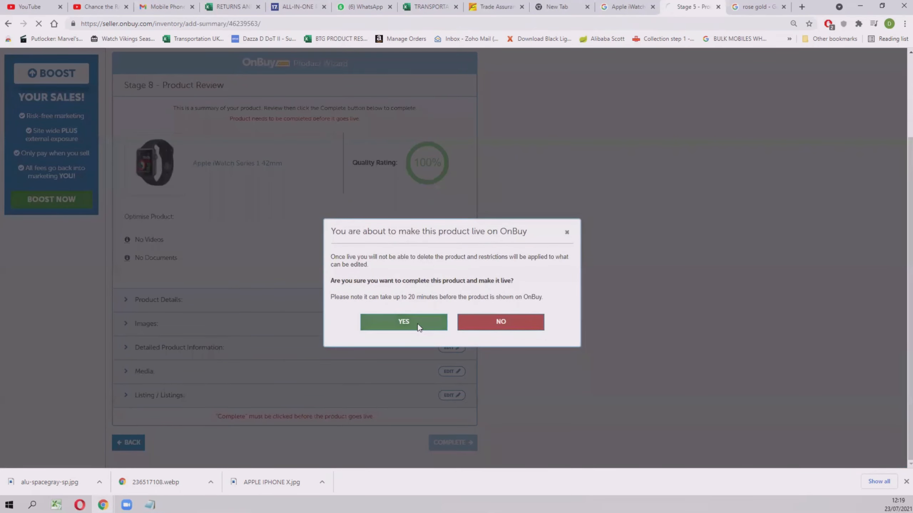